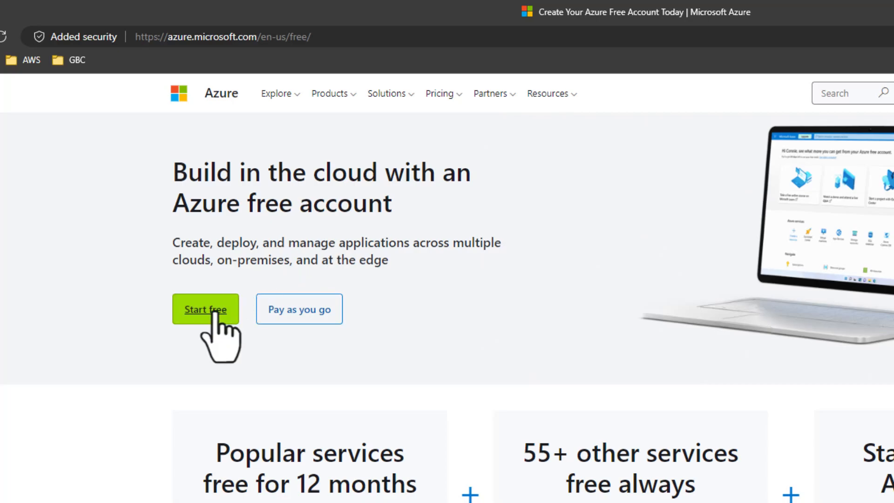
Step: Start the Azure free account sign-up and sign in with the Microsoft account e-mail
{"action": "left_click", "coordinate": [215, 311]}
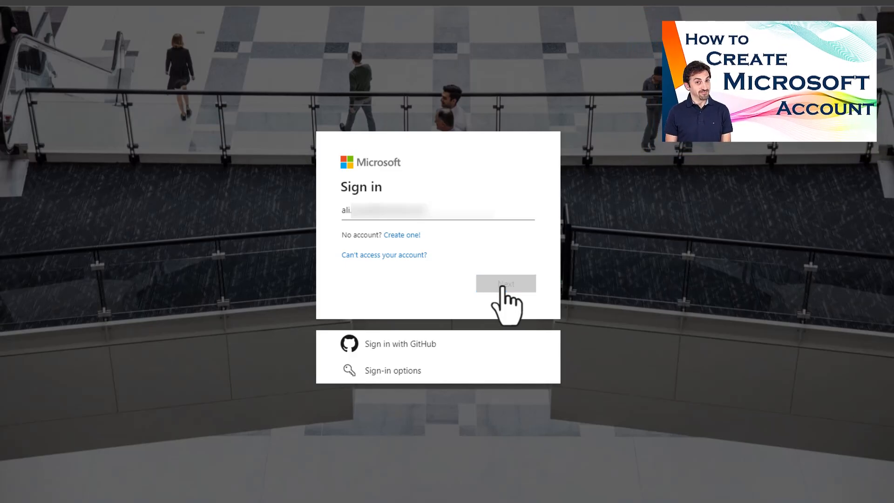
{"action": "left_click", "coordinate": [502, 287]}
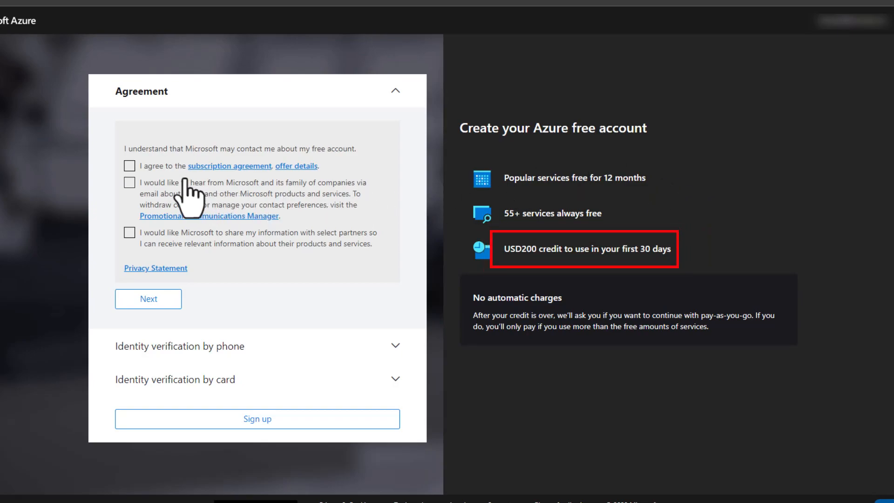
Step: Accept the subscription agreement and verify the phone number with the texted verification code
{"action": "left_click", "coordinate": [129, 165]}
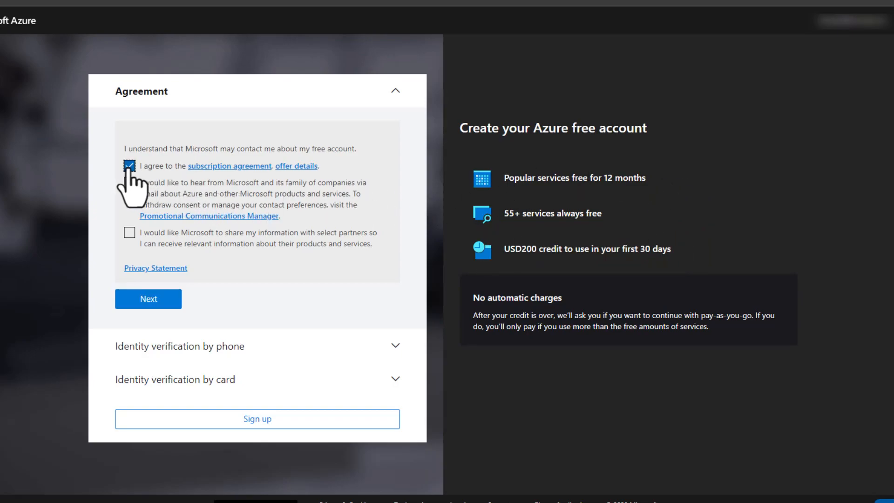
{"action": "left_click", "coordinate": [147, 300]}
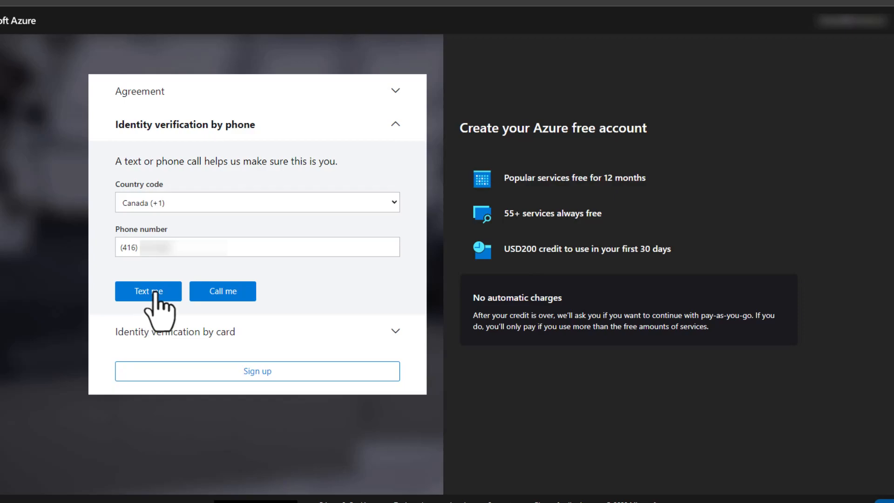
{"action": "left_click", "coordinate": [154, 292]}
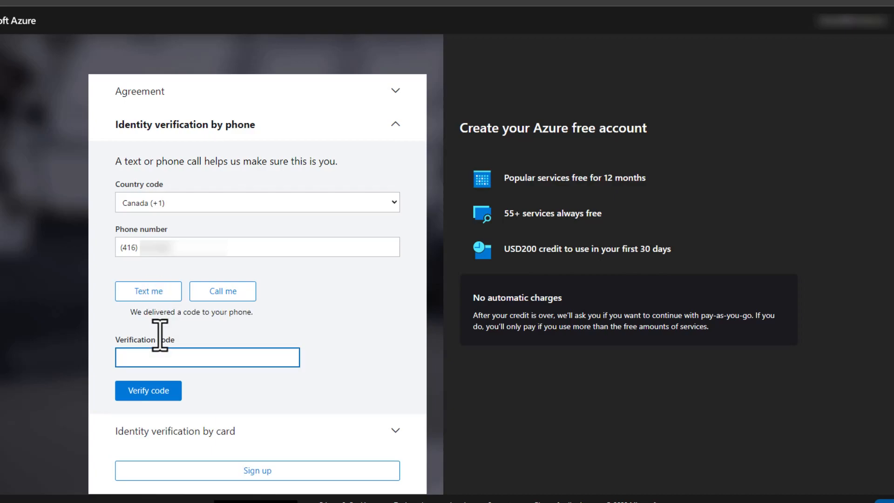
{"action": "left_click", "coordinate": [148, 394]}
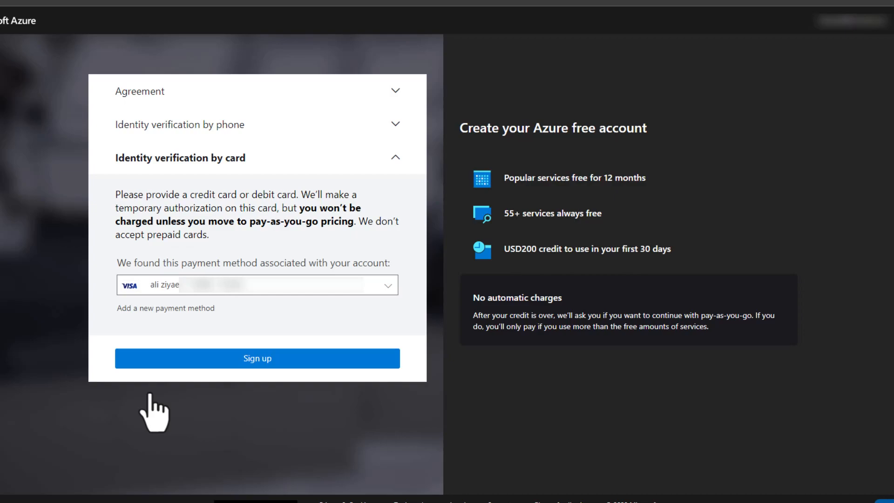
Step: Complete the sign-up using the existing Visa card for identity verification
{"action": "left_click", "coordinate": [259, 361]}
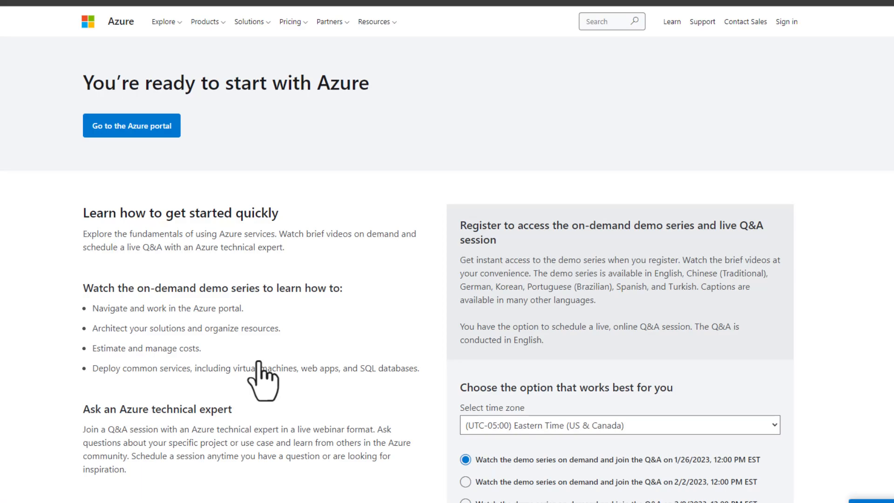
Step: Enter the Azure portal and read the notice of CA$260.00 Free Trial credit remaining
{"action": "left_click", "coordinate": [115, 134]}
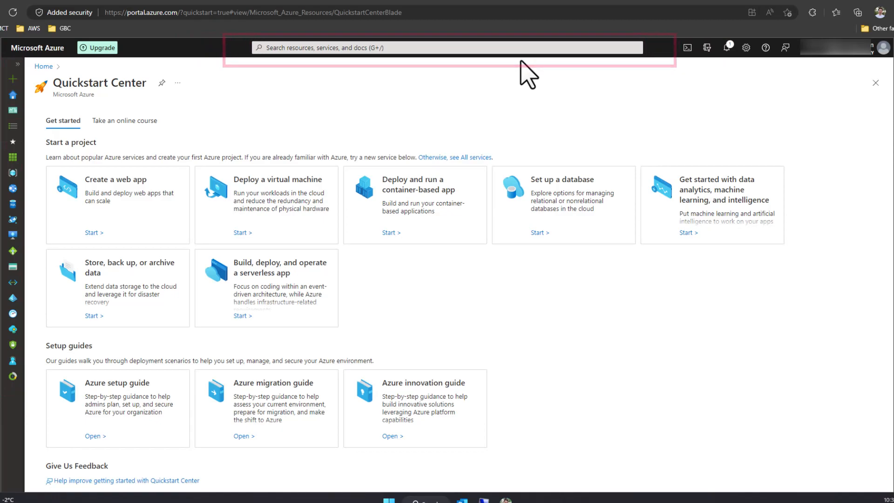
{"action": "left_click", "coordinate": [724, 48]}
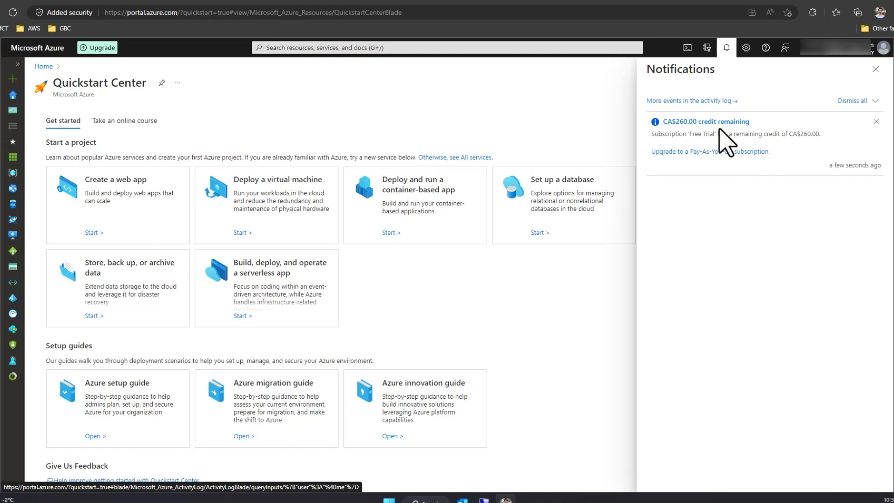
{"action": "left_click", "coordinate": [876, 69]}
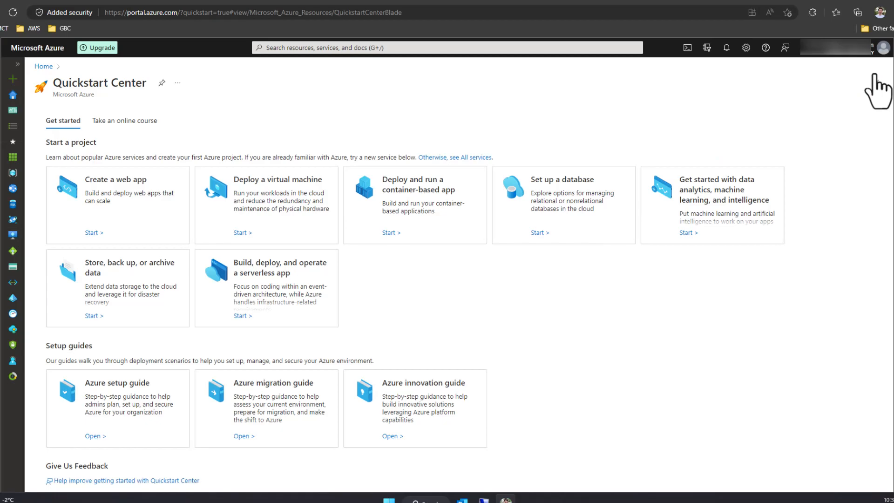
Step: Expand the portal menu with text labels, visit Home, then open the private Dashboard
{"action": "left_click", "coordinate": [19, 65]}
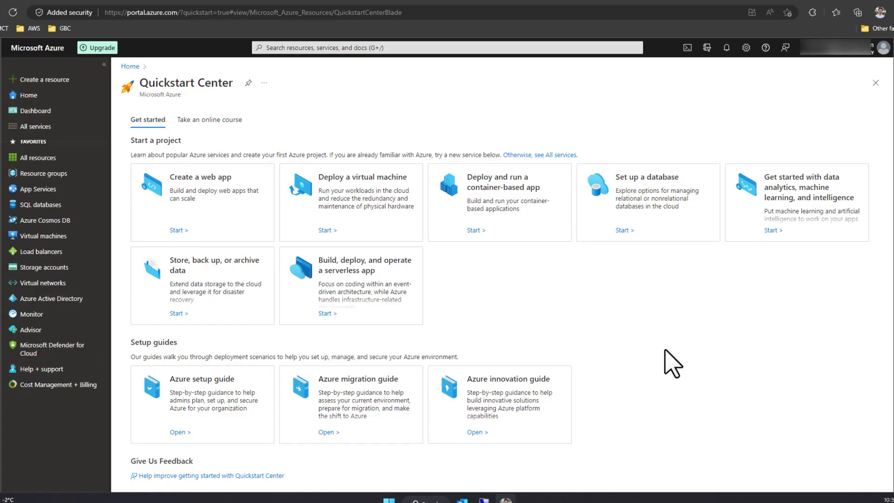
{"action": "left_click", "coordinate": [29, 96]}
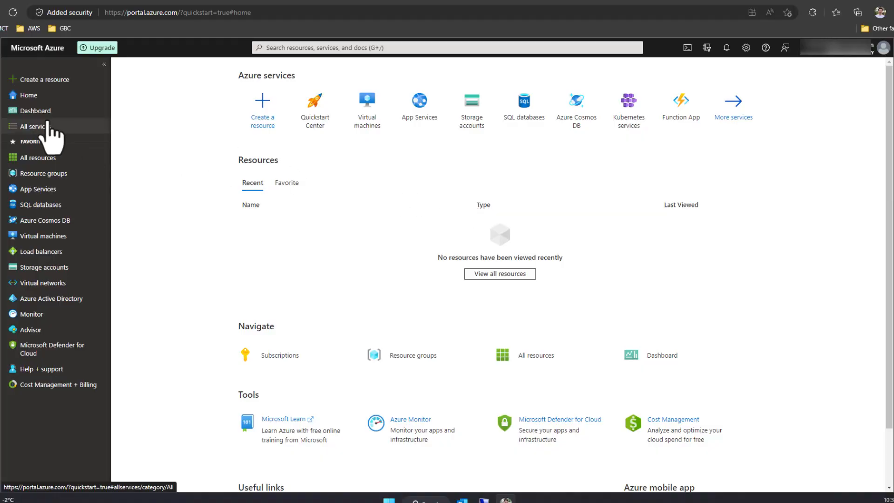
{"action": "left_click", "coordinate": [37, 111]}
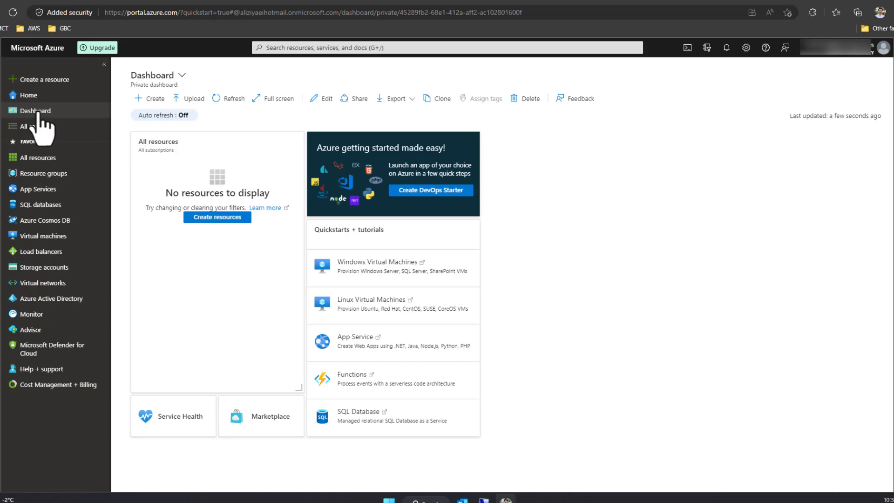
Step: Build and save custom 'My Dashboard' with Resource groups, Eastern Standard Time clock and Metrics chart tiles
{"action": "left_click", "coordinate": [151, 99]}
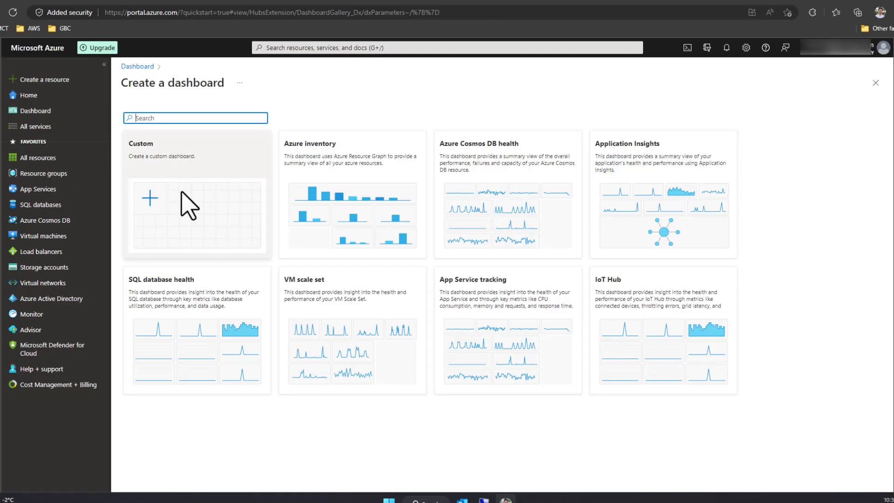
{"action": "left_click", "coordinate": [154, 199]}
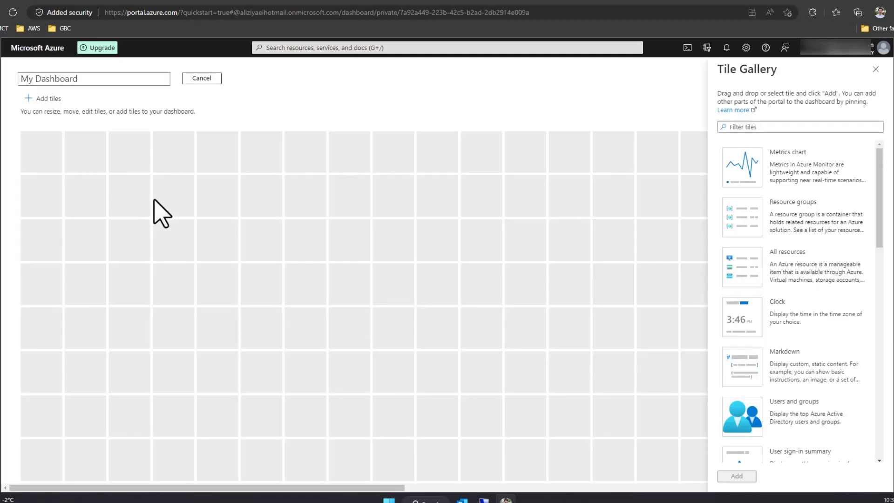
{"action": "left_click_drag", "start_coordinate": [768, 206], "coordinate": [153, 208]}
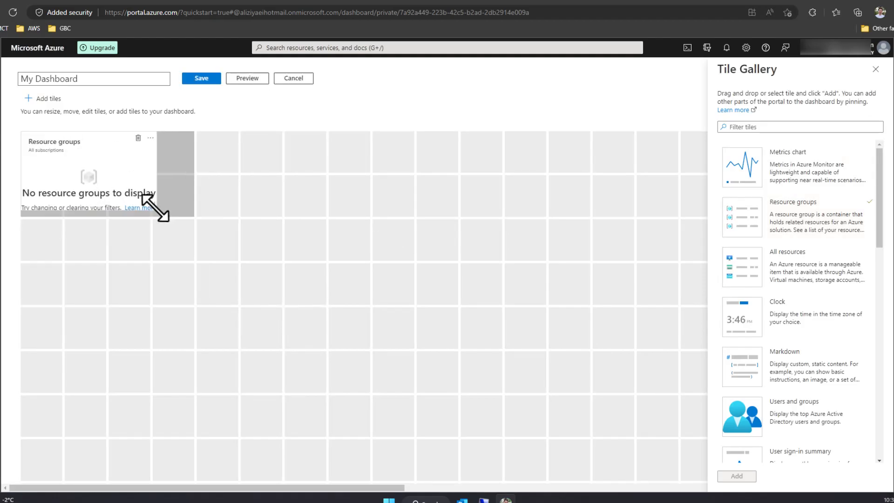
{"action": "left_click_drag", "start_coordinate": [754, 329], "coordinate": [648, 177]}
{"action": "left_click_drag", "start_coordinate": [742, 180], "coordinate": [328, 200]}
{"action": "left_click", "coordinate": [201, 79]}
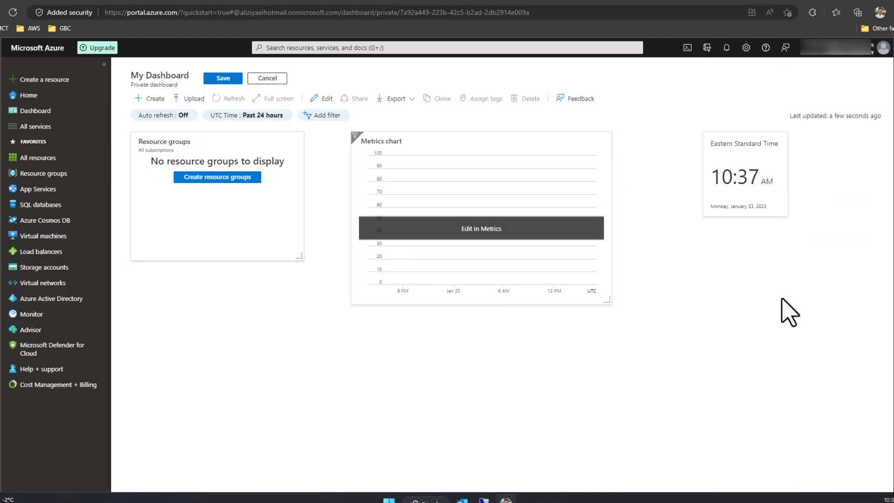
{"action": "left_click", "coordinate": [267, 78]}
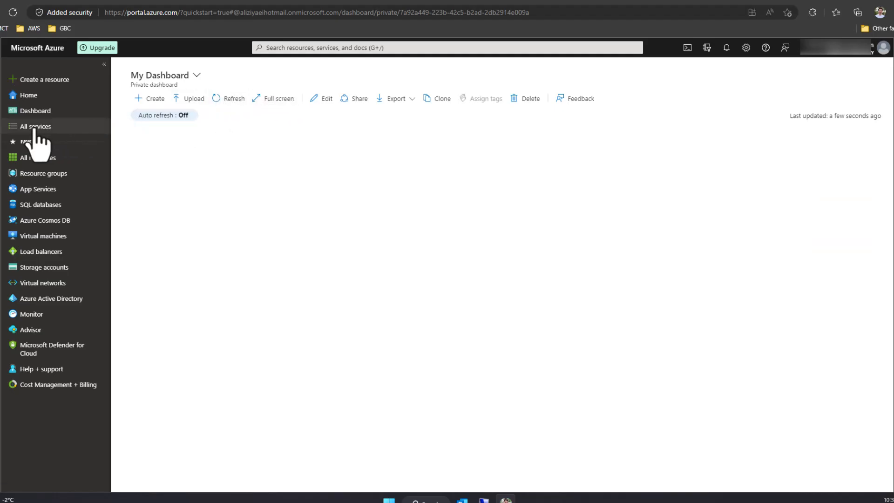
Step: Review the Free Trial's cost analysis, cost alerts and budgets, then bring up Create a resource
{"action": "left_click", "coordinate": [43, 387]}
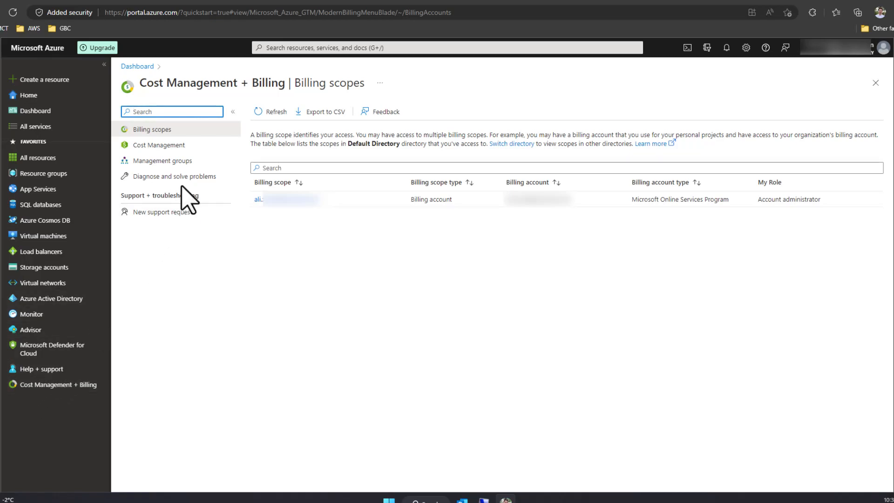
{"action": "left_click", "coordinate": [174, 146]}
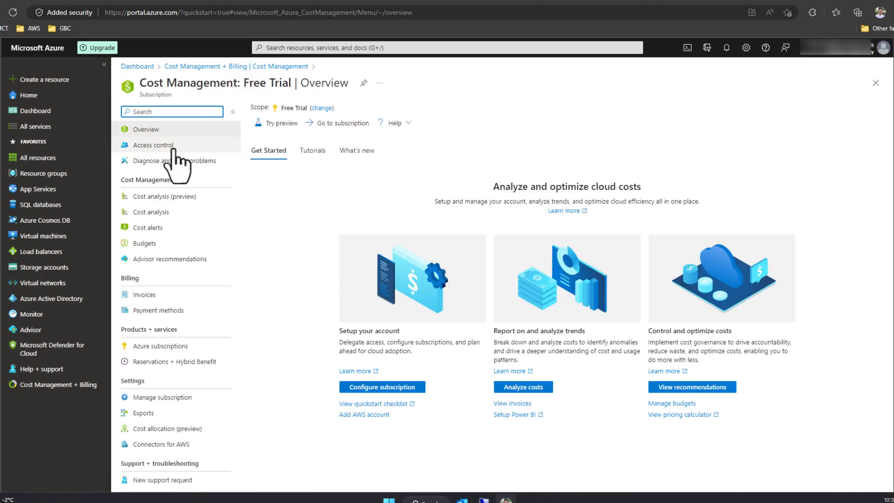
{"action": "left_click", "coordinate": [152, 196]}
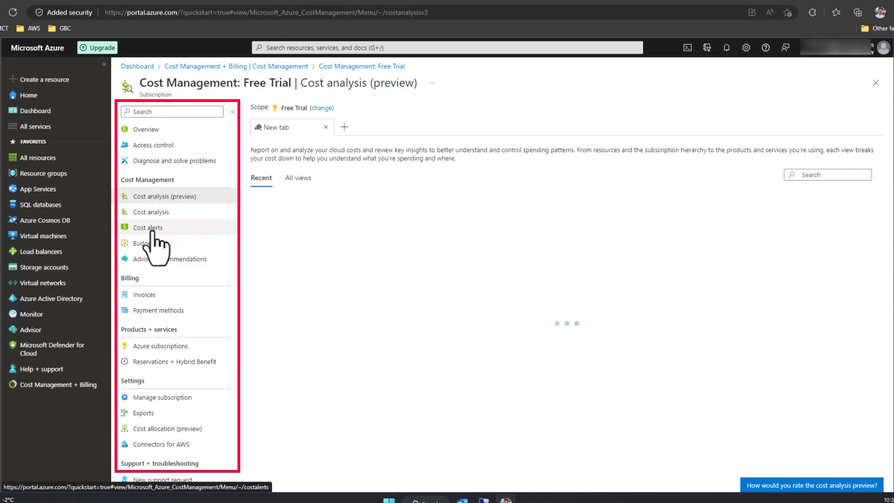
{"action": "left_click", "coordinate": [151, 230]}
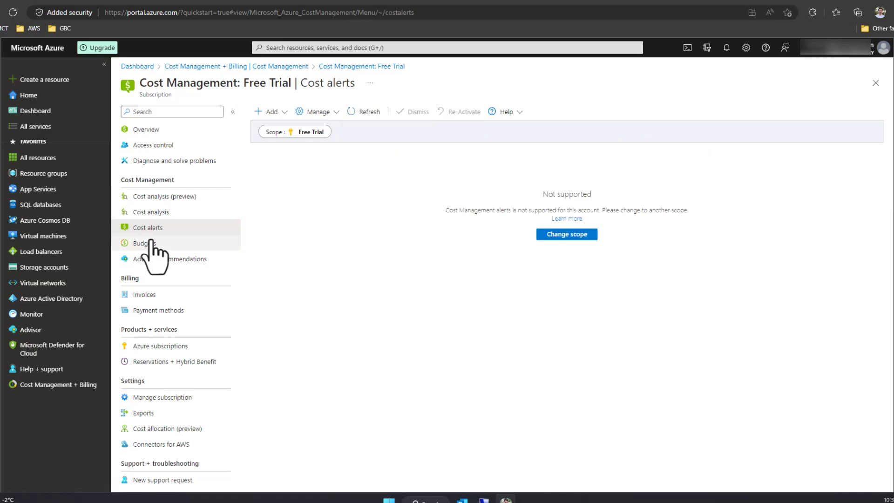
{"action": "left_click", "coordinate": [150, 244]}
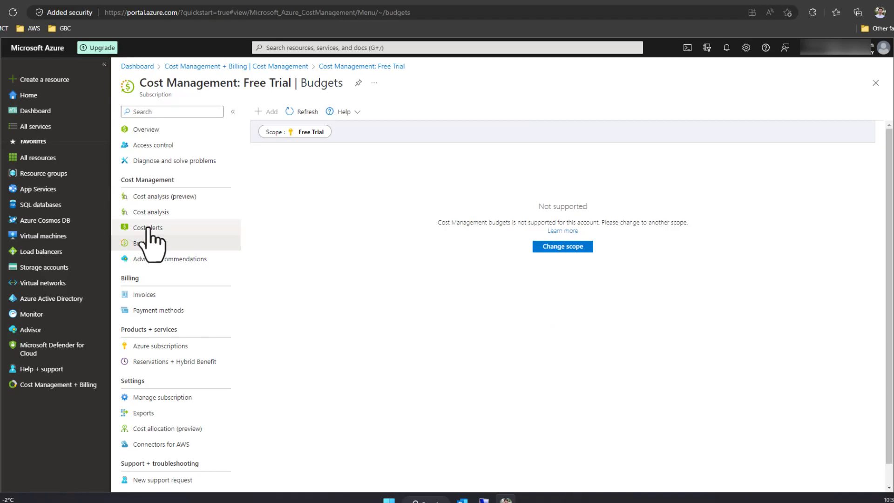
{"action": "left_click", "coordinate": [45, 88]}
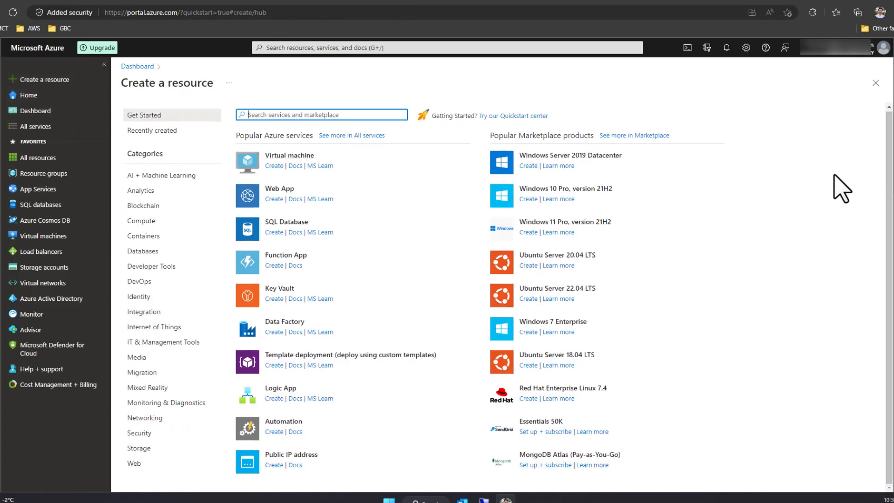
Step: Browse the AI + Machine Learning, Compute, Containers and Databases resource categories
{"action": "left_click", "coordinate": [171, 176]}
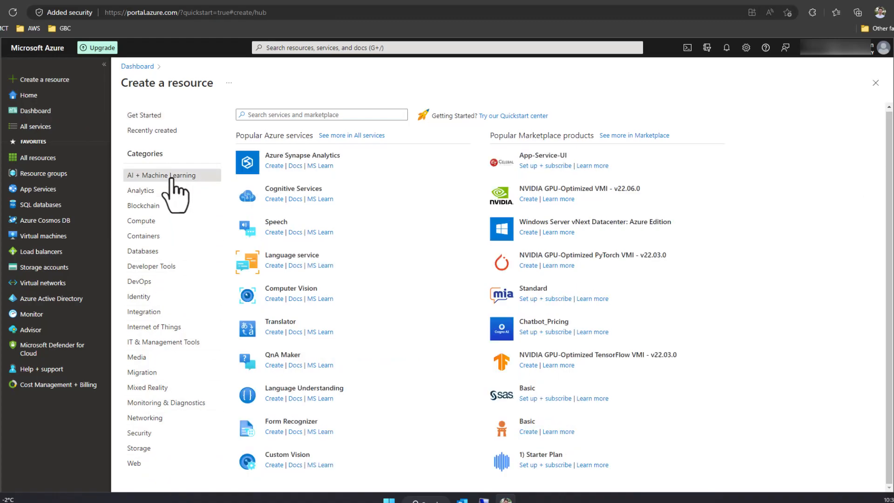
{"action": "left_click", "coordinate": [141, 222]}
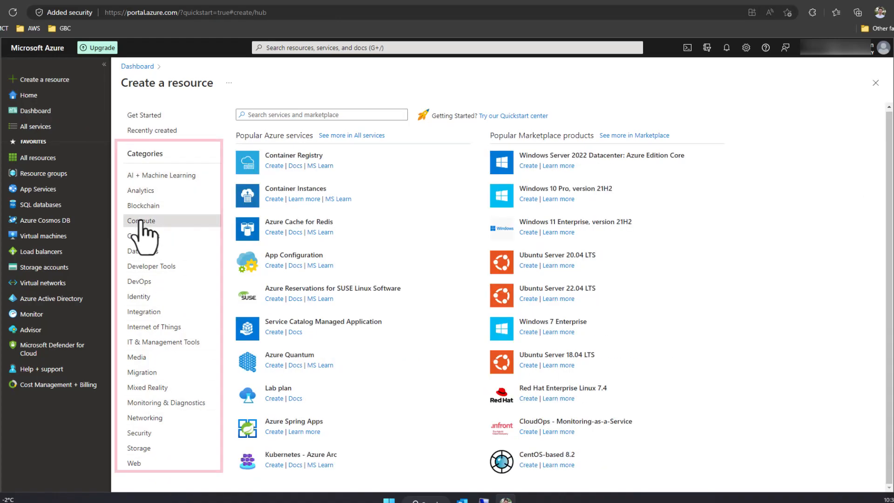
{"action": "left_click", "coordinate": [141, 236]}
{"action": "left_click", "coordinate": [142, 253]}
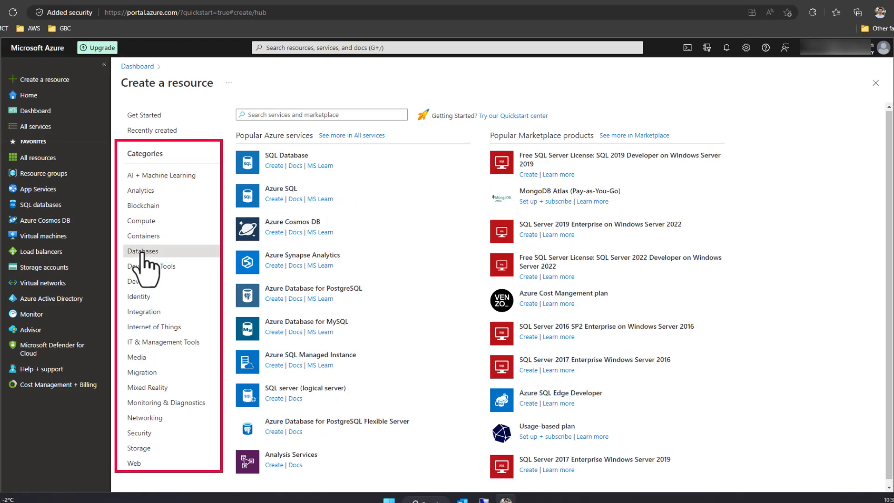
{"action": "left_click", "coordinate": [148, 224]}
Step: Search the Marketplace for 'virtual machine', start a Virtual machine creation, then close that form
{"action": "left_click", "coordinate": [285, 115]}
{"action": "type", "text": "virtual mchine"}
{"action": "key", "text": "Return"}
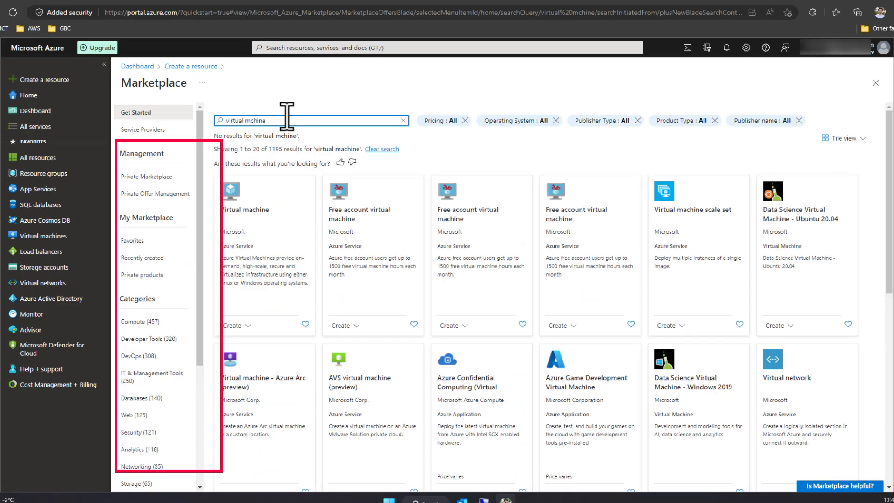
{"action": "left_click", "coordinate": [233, 325]}
{"action": "left_click", "coordinate": [242, 343]}
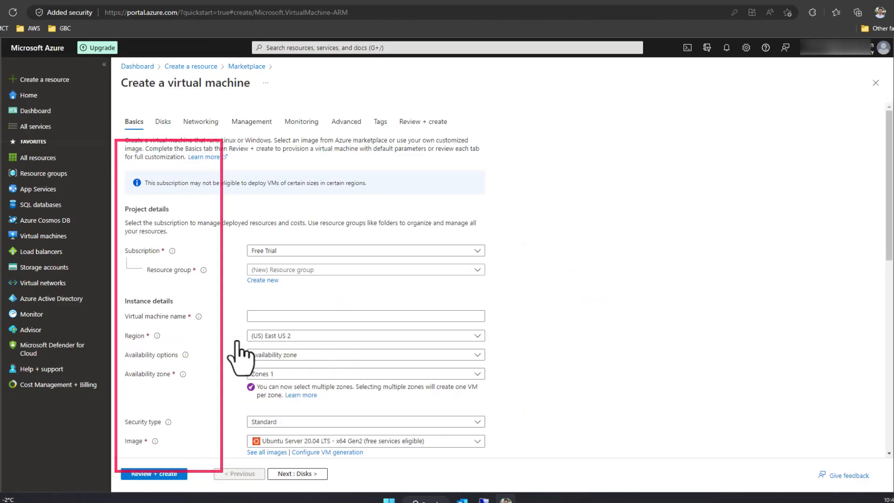
{"action": "left_click", "coordinate": [876, 83]}
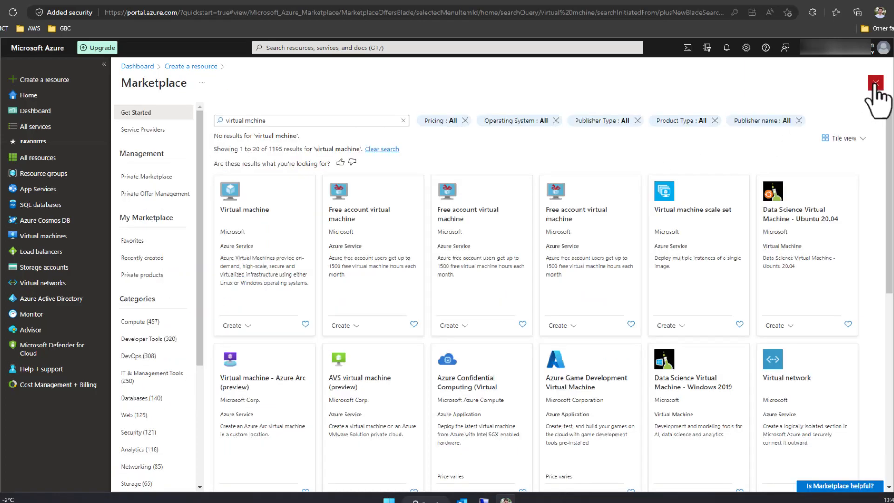
Step: Launch an enlarged Bash Cloud Shell, dismiss its storage prompt, then view Directories + subscriptions settings
{"action": "left_click", "coordinate": [688, 48]}
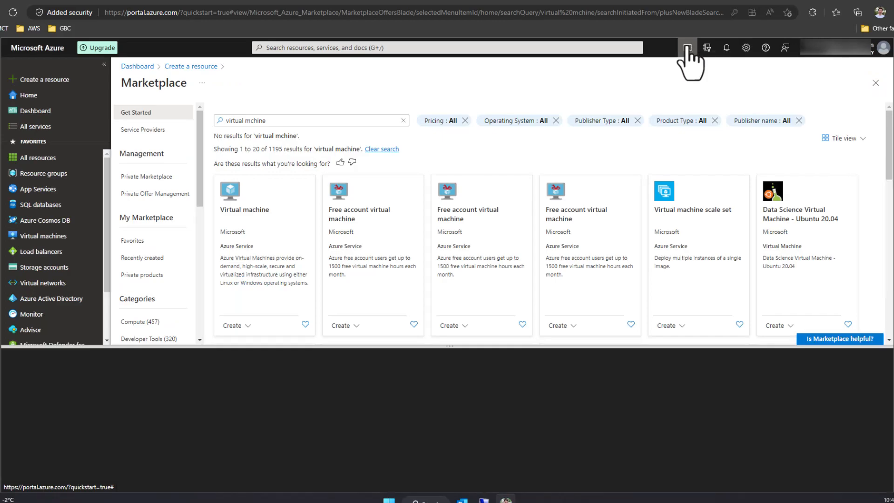
{"action": "left_click_drag", "start_coordinate": [484, 347], "coordinate": [507, 219]}
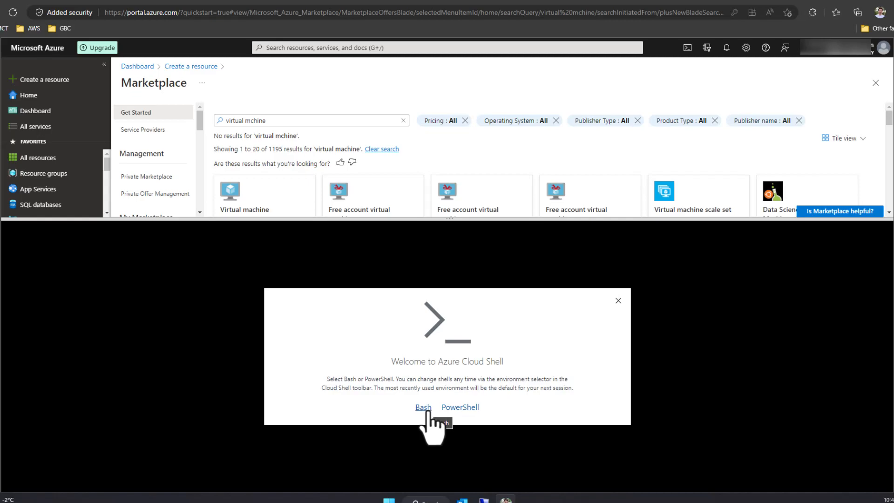
{"action": "left_click", "coordinate": [426, 409]}
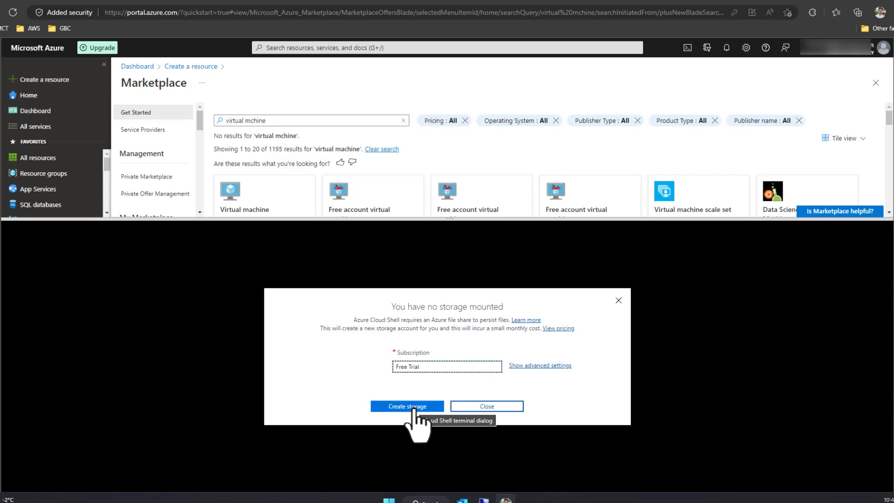
{"action": "left_click", "coordinate": [619, 301]}
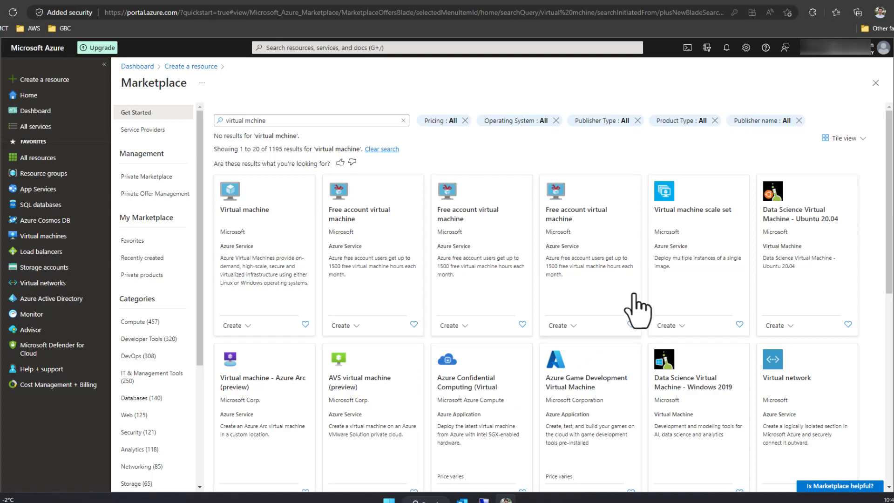
{"action": "left_click", "coordinate": [708, 48]}
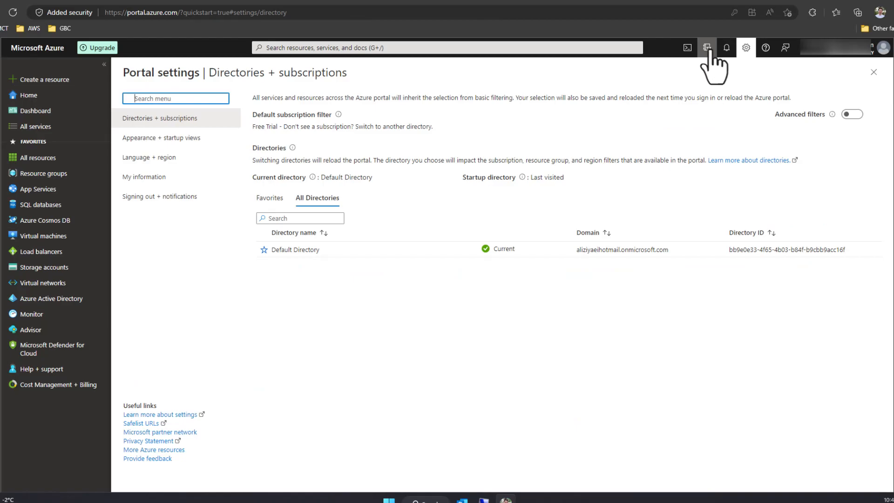